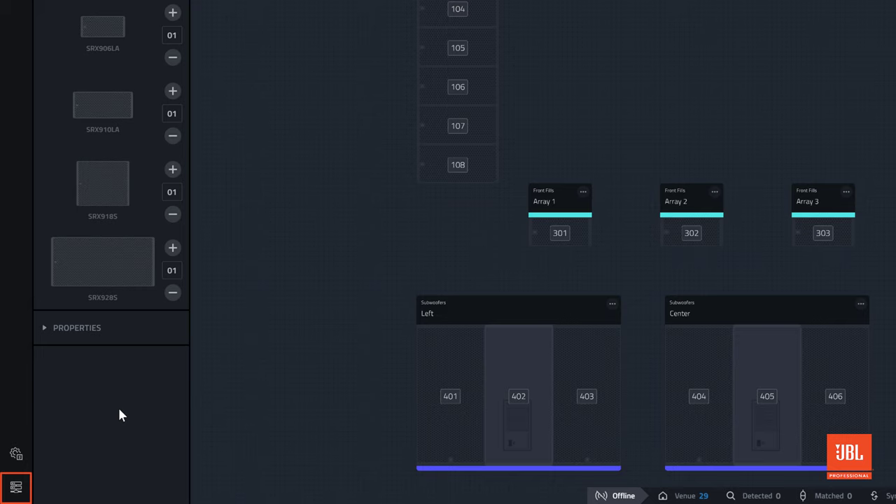
Step: Switch to the NetSetter page, which reports no discovered devices on the network
click(19, 492)
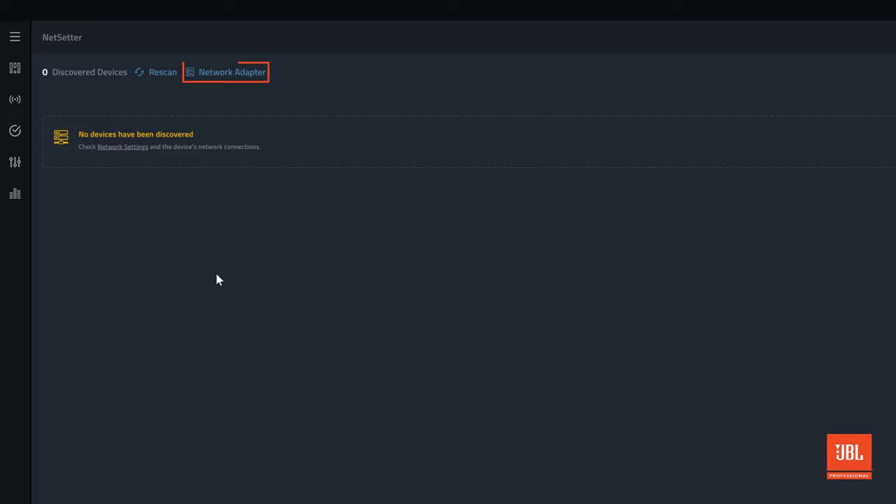
Step: Add the Ethernet adapter (169.254.122.207) as a connection in Network Connectivity settings
click(240, 79)
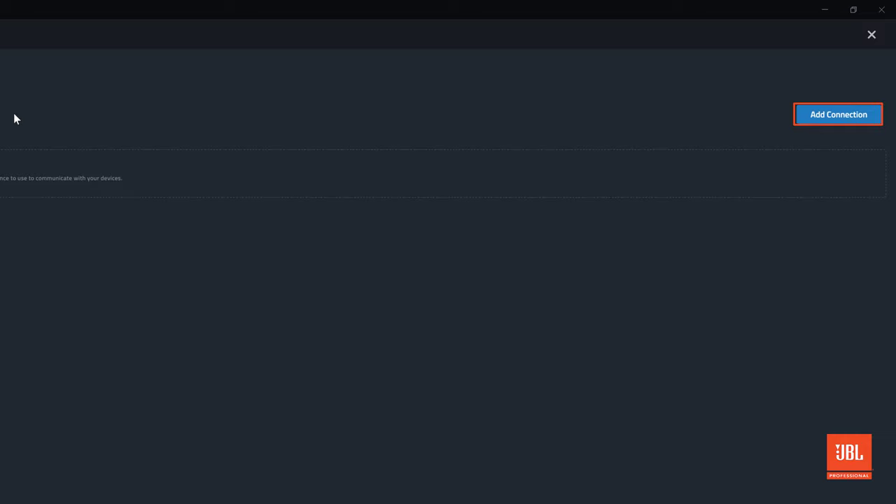
click(824, 115)
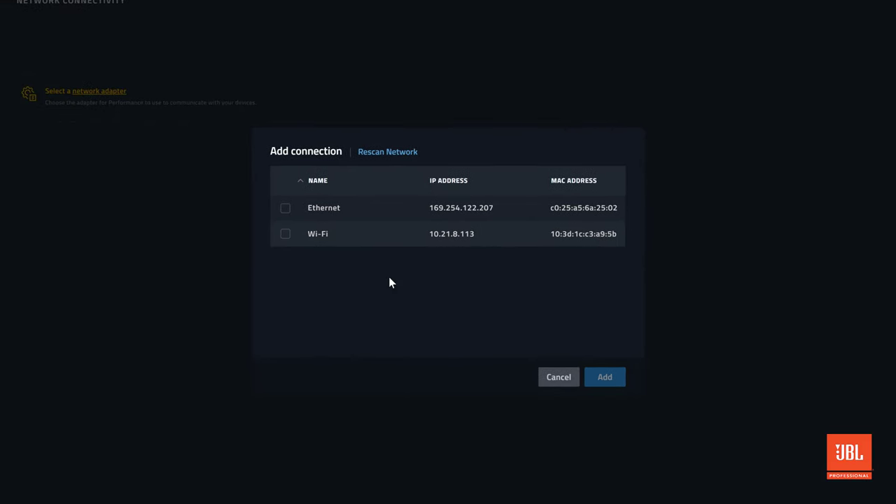
click(285, 208)
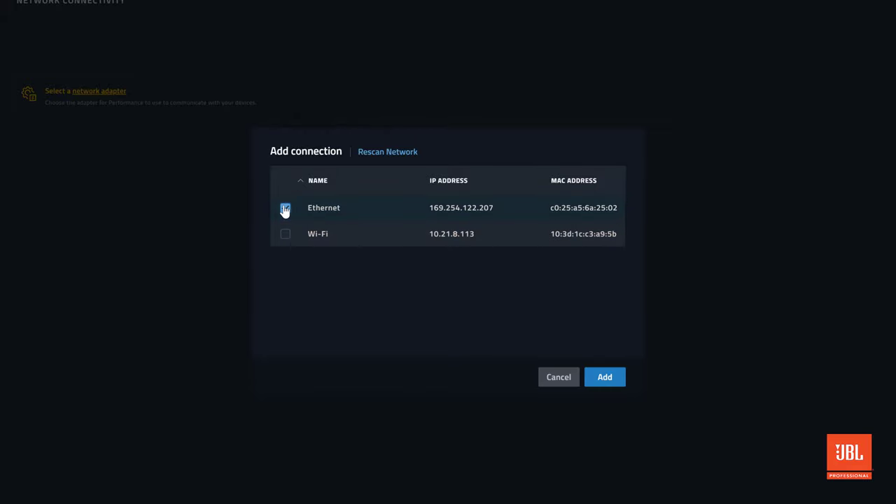
click(612, 383)
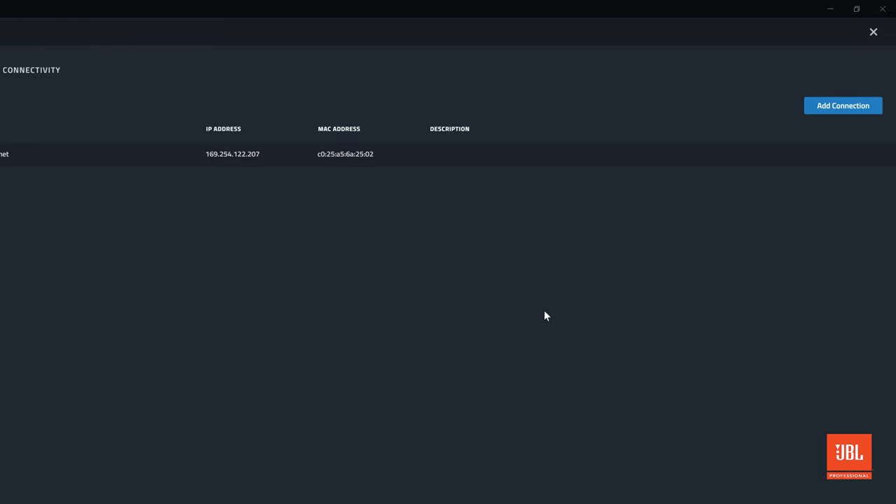
Step: Close Settings and rescan NetSetter so the 23 SRX910LA speakers appear
click(873, 31)
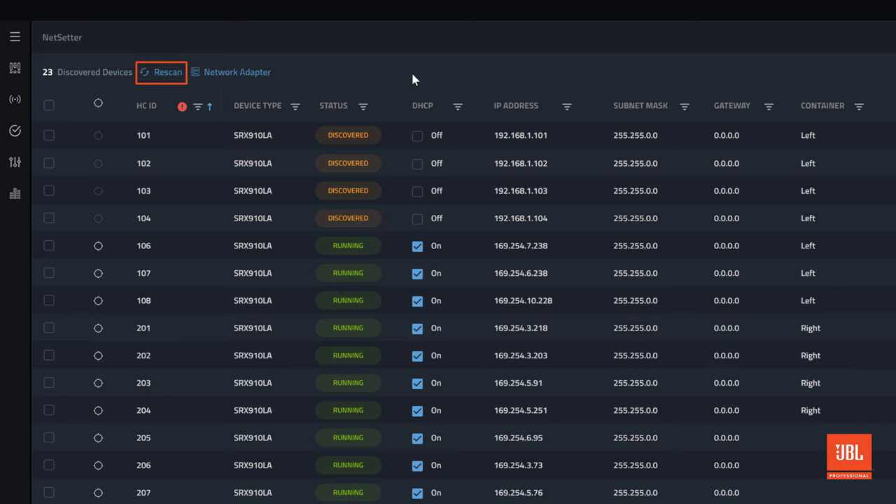
click(161, 73)
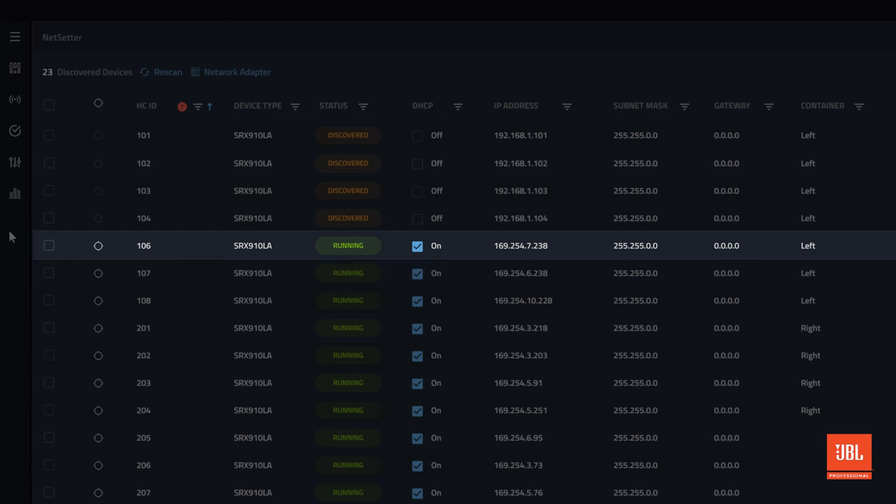
mouse_move(62, 245)
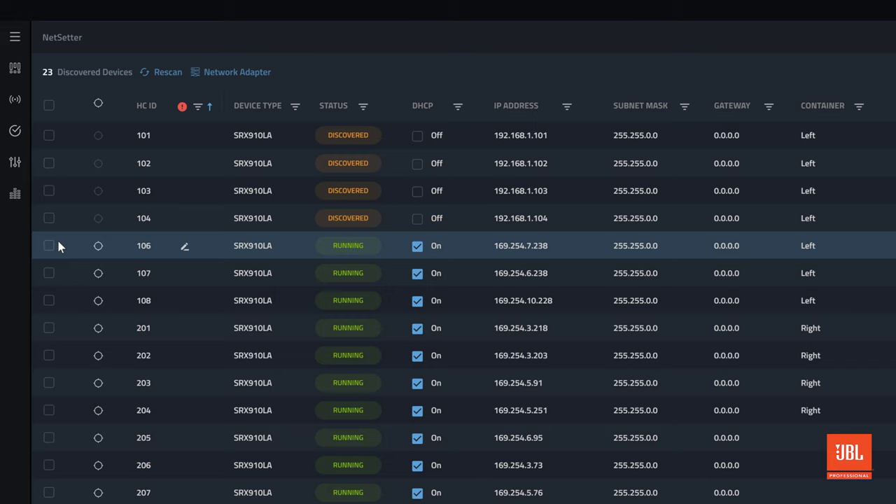
Step: Pin the Device Type column to the left, with the table sorted by HC ID
click(259, 112)
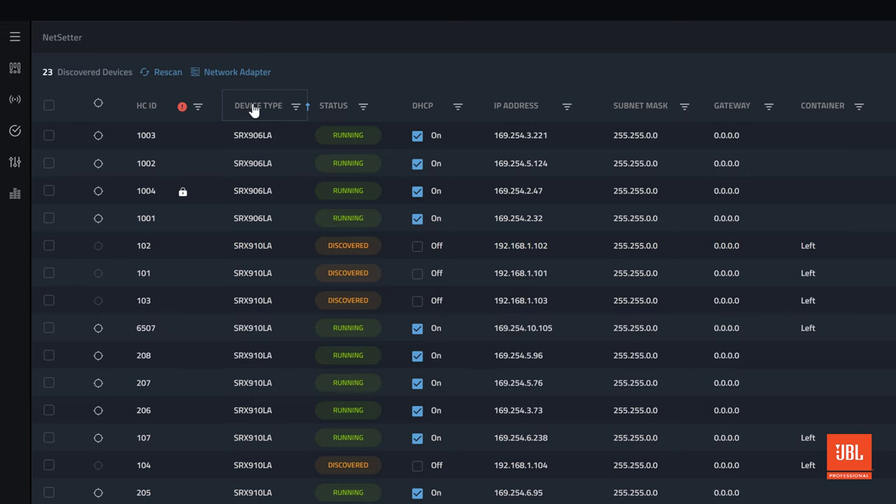
click(254, 112)
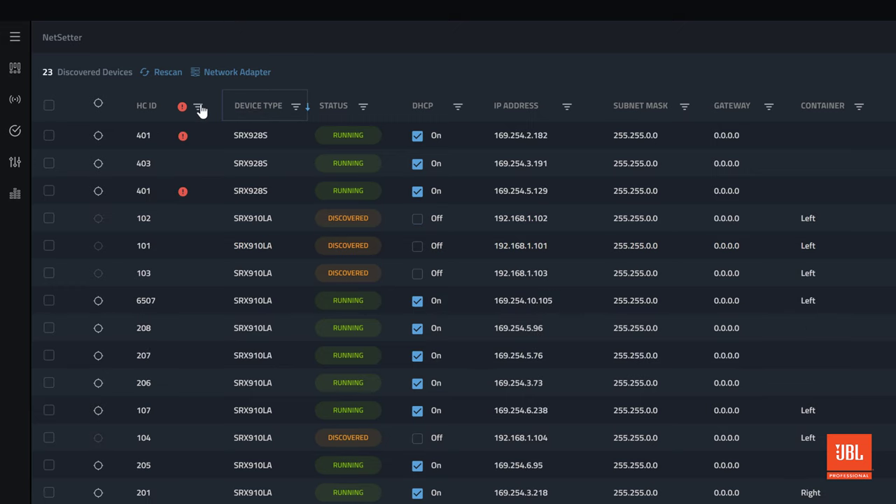
click(157, 110)
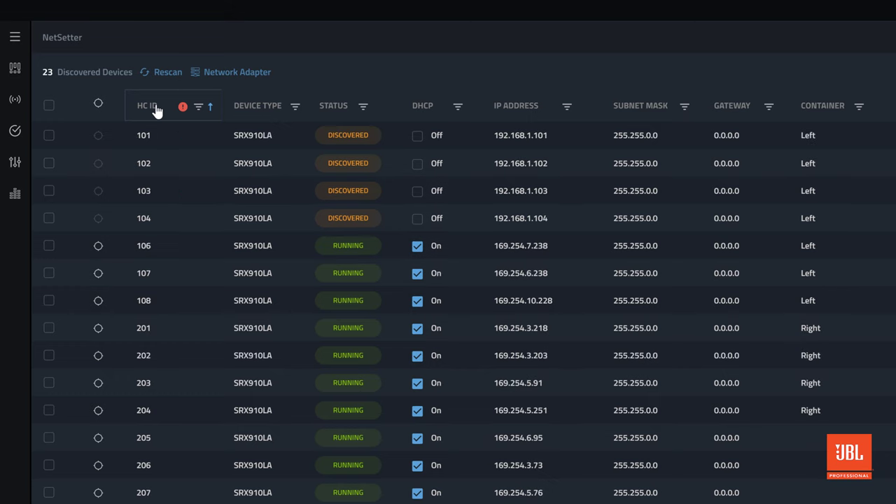
click(295, 106)
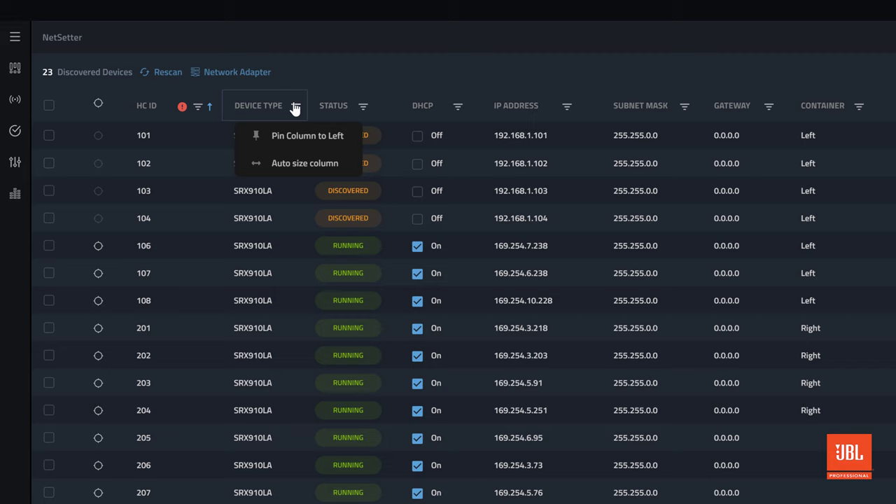
click(294, 137)
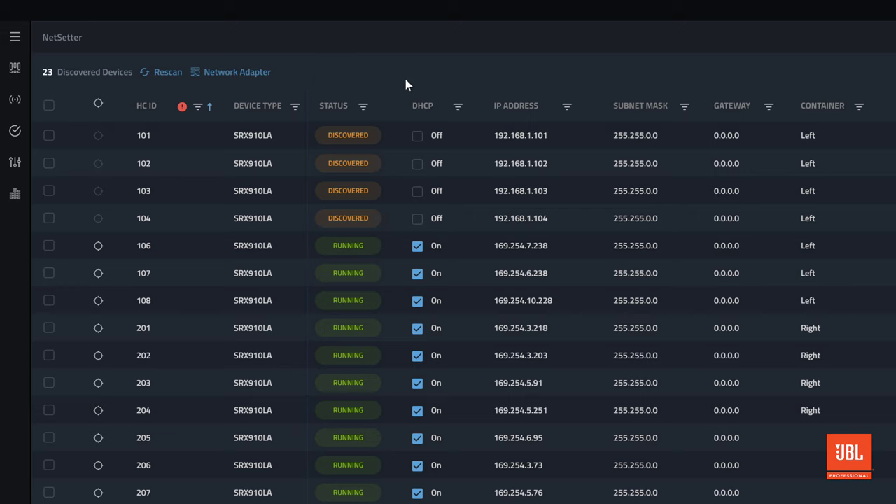
Step: Enable DHCP for speakers 101, 102, 103 and 104 and apply the changes
click(418, 135)
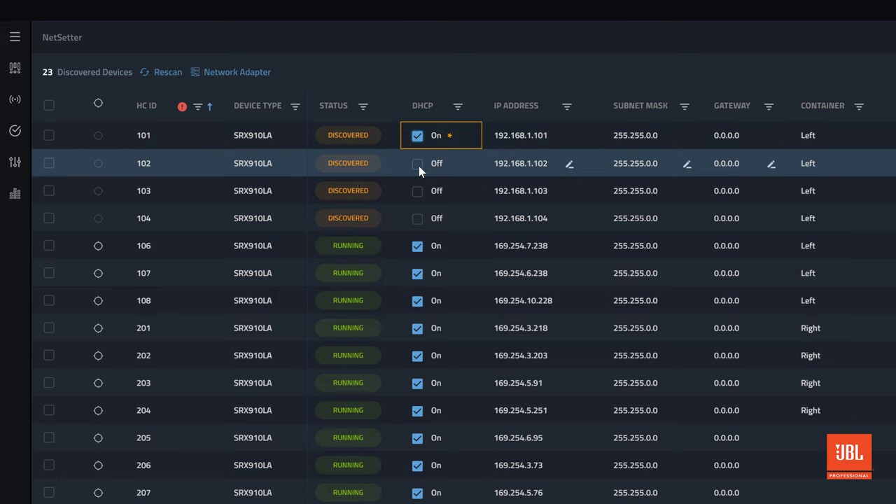
click(419, 165)
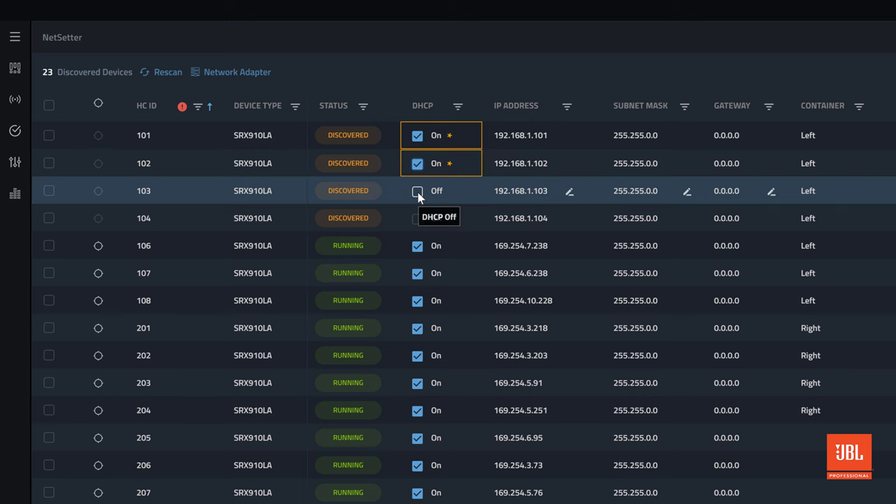
click(418, 192)
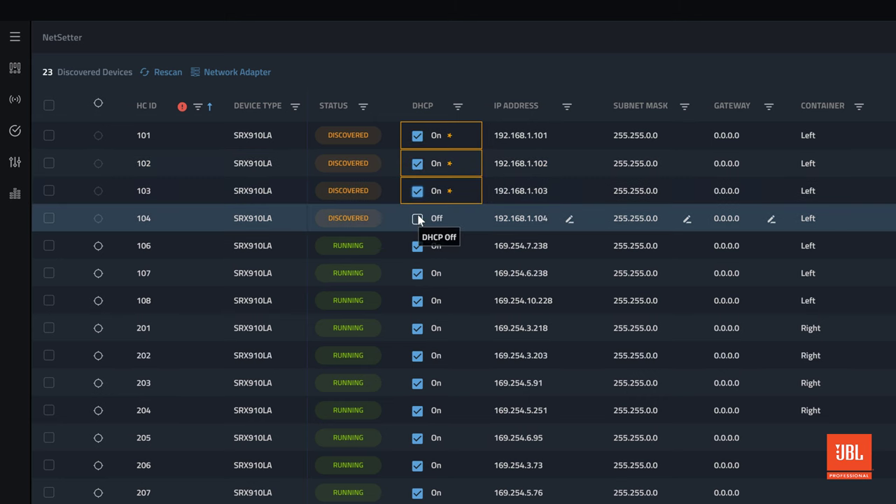
click(417, 219)
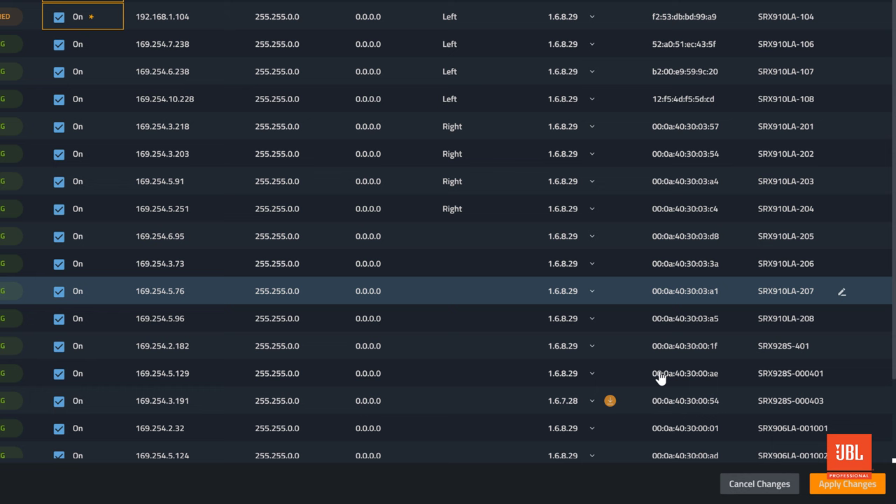
click(873, 486)
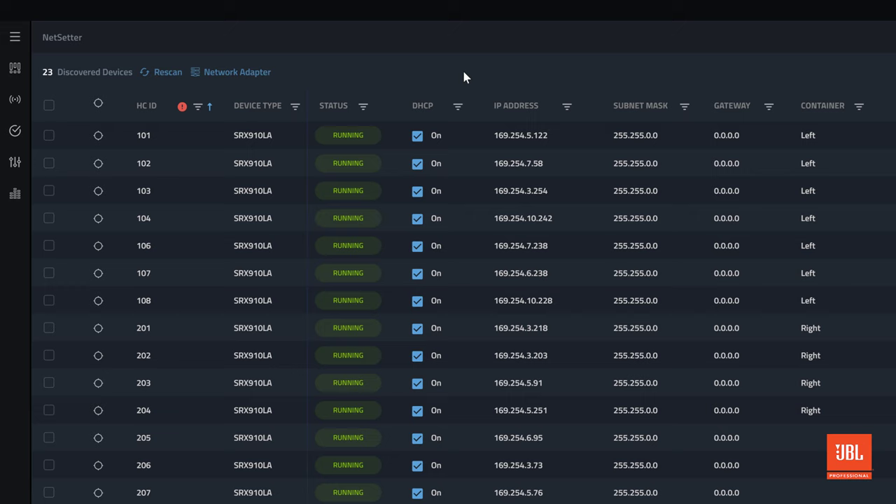
click(418, 137)
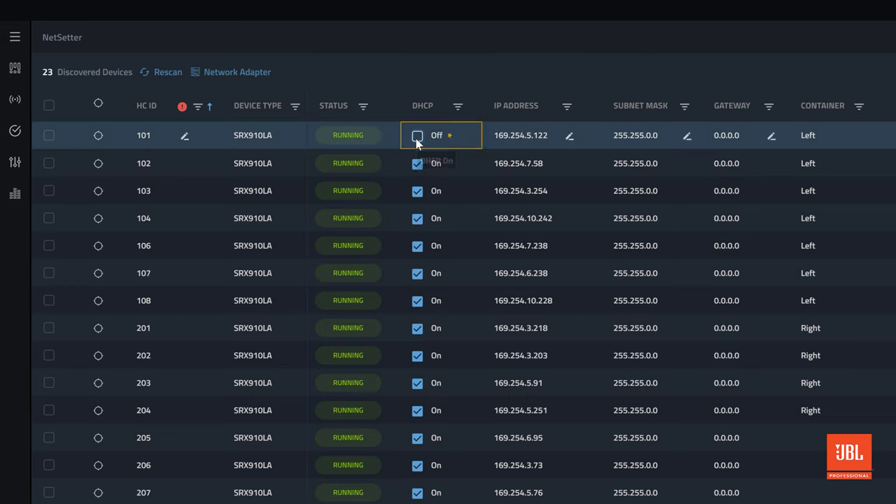
click(504, 133)
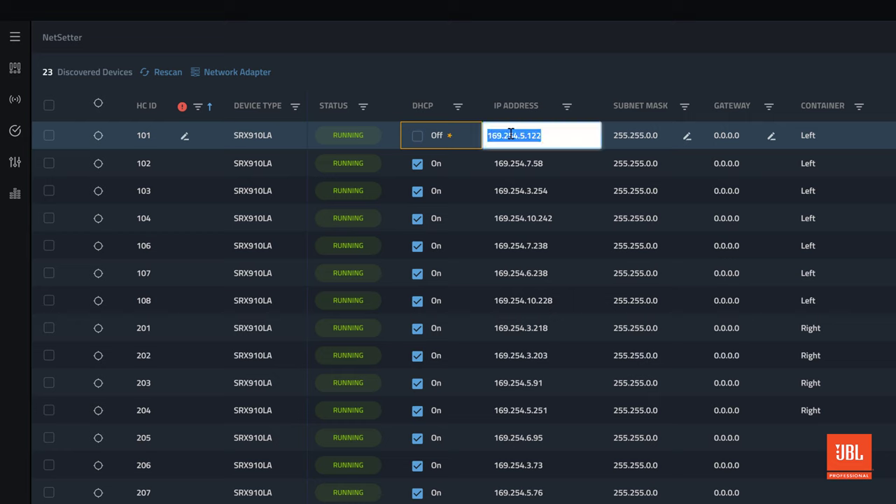
text(192.168.1.101)
key(Return)
click(618, 138)
text(255.255.255.0)
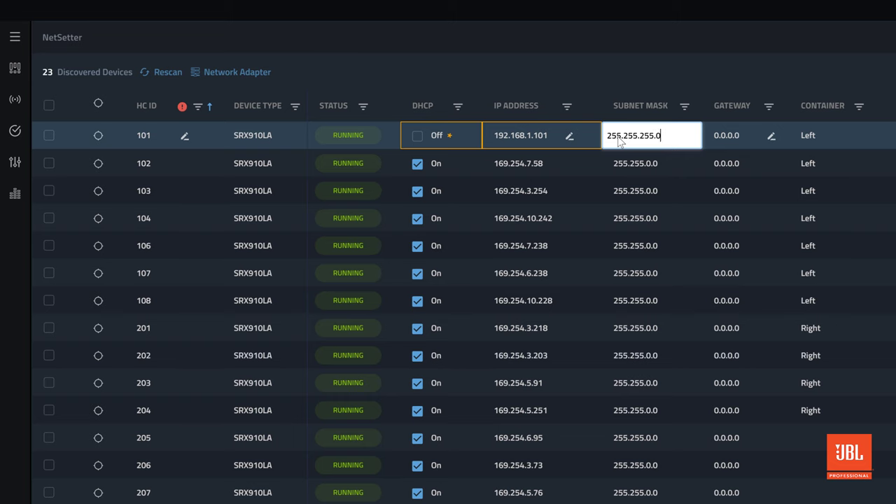
key(Return)
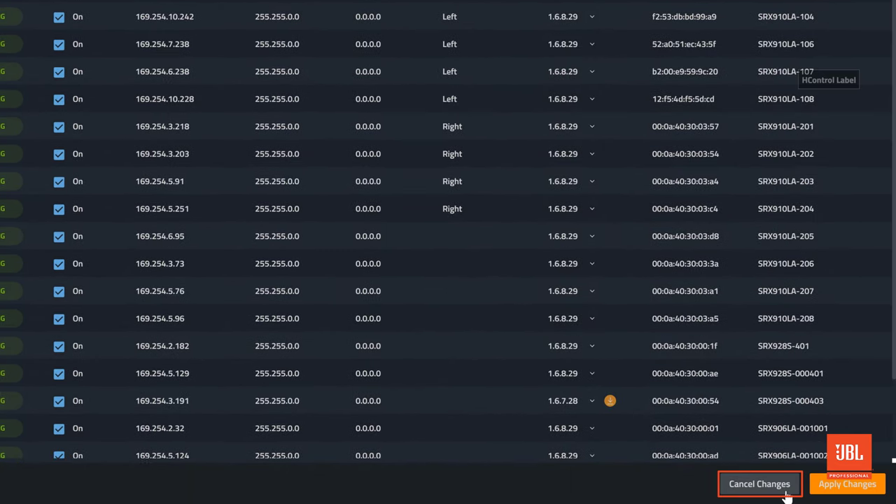
click(773, 488)
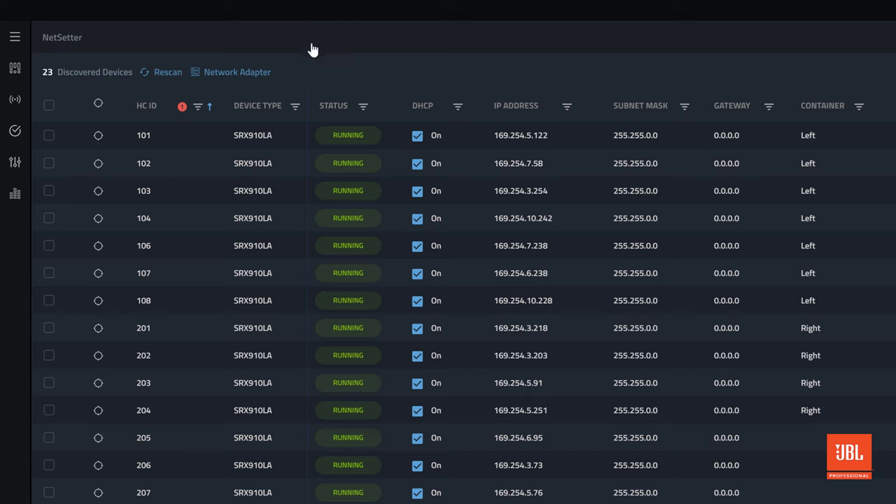
Step: Sort the table by Device Type, bringing SRX906LA units 1001–1004 to the top
click(278, 108)
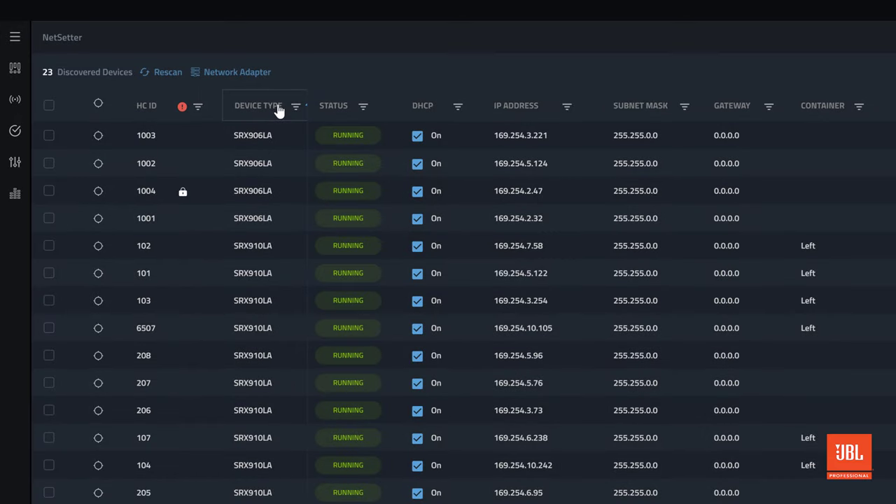
Step: Change SRX906LA HC IDs 1003, 1002, 1001, 1004 to 303, 302, 301, 304
double_click(150, 135)
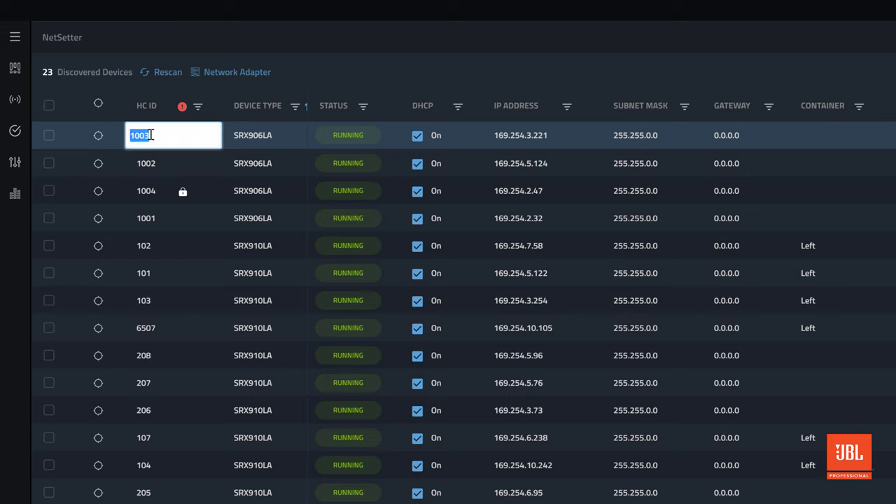
text(303)
key(Return)
double_click(153, 163)
text(302)
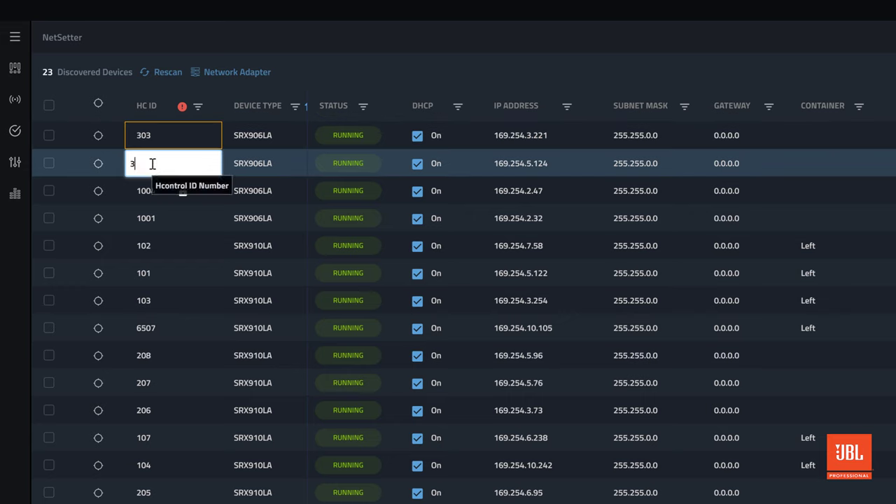
key(Return)
double_click(145, 218)
text(301)
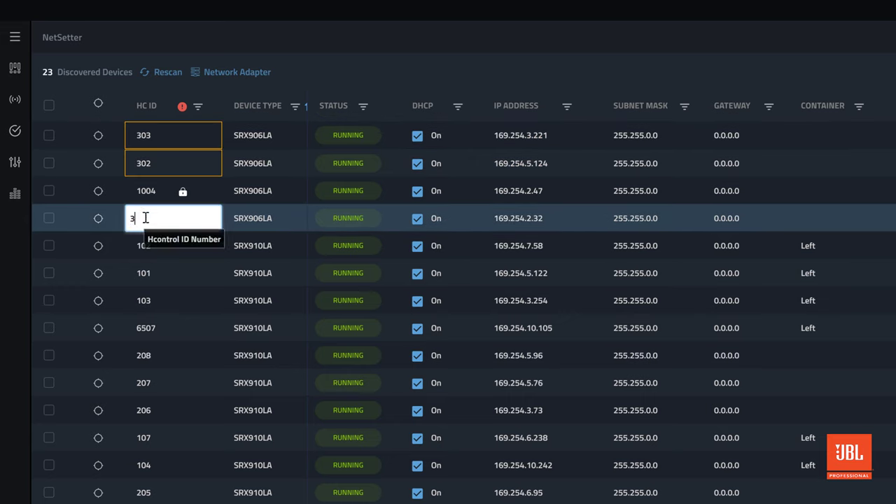
key(Return)
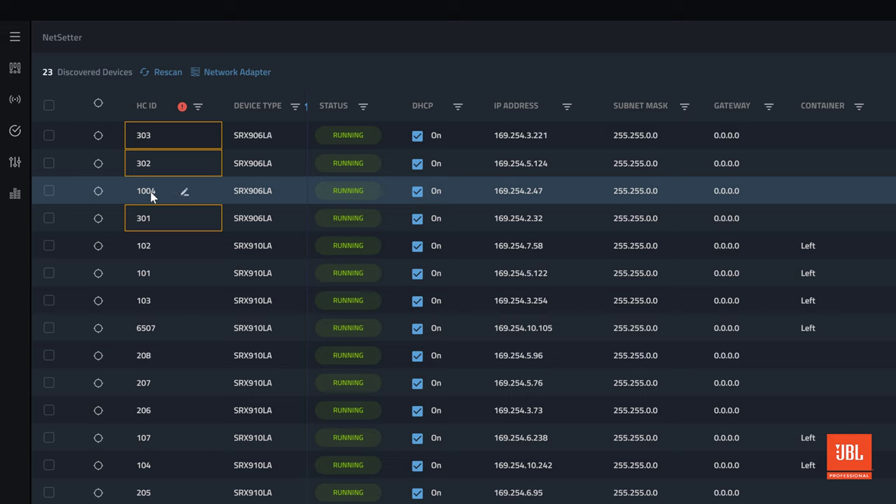
click(150, 196)
text(304)
key(Return)
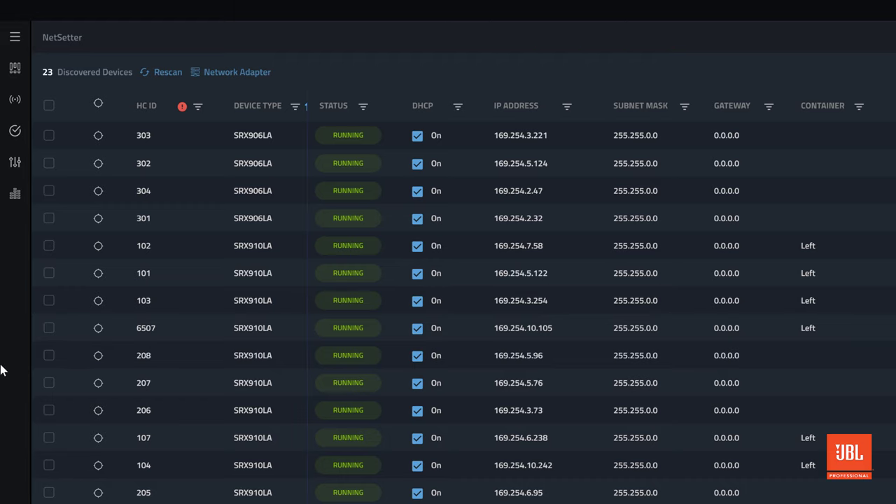
Step: Locate speaker 6507, renumber its HC ID to 105, and apply the change
click(100, 327)
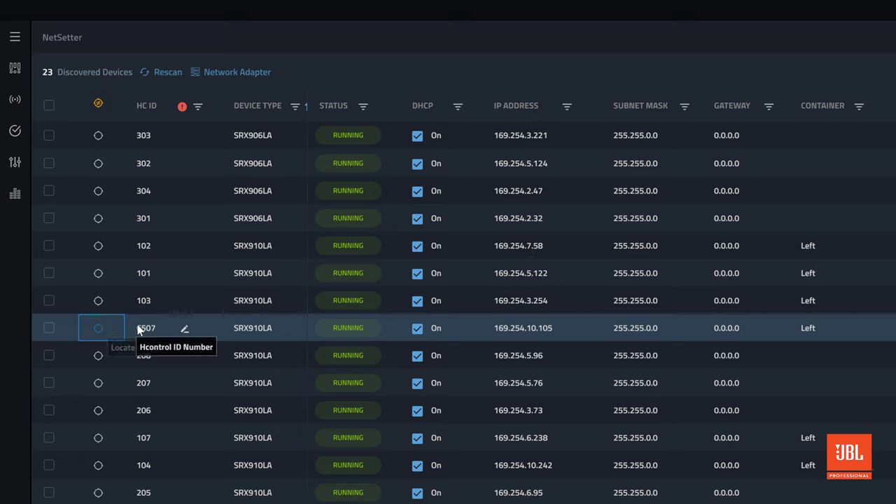
double_click(139, 328)
text(105)
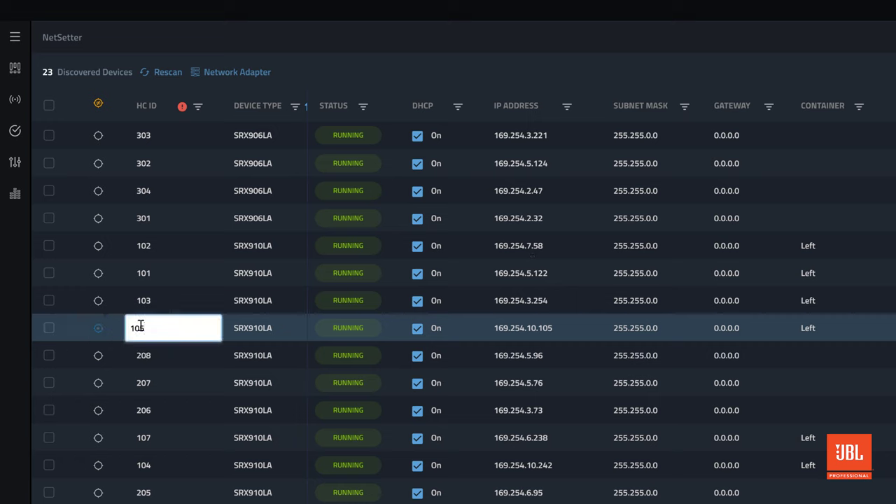
key(Return)
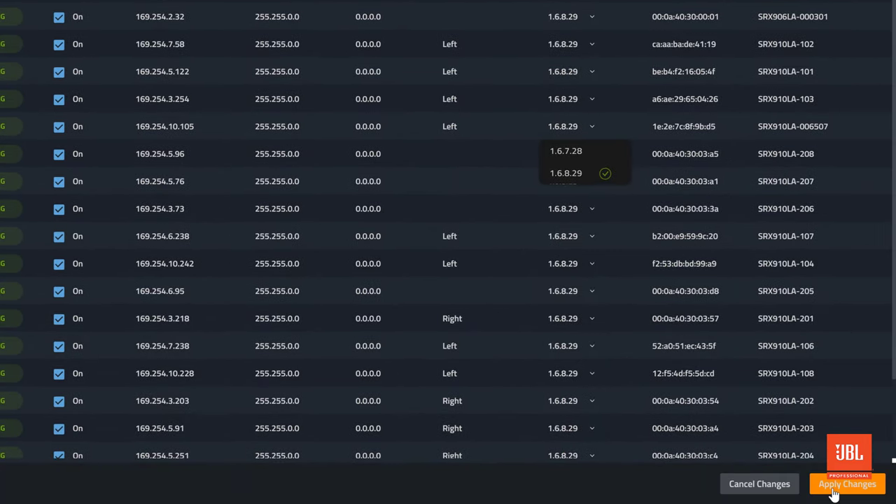
click(835, 489)
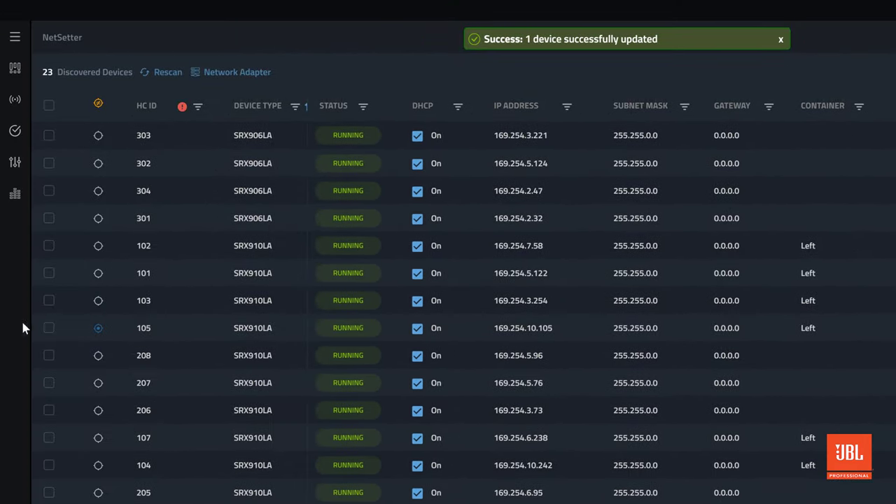
Step: Turn off the locate indicator on speaker 105
click(98, 327)
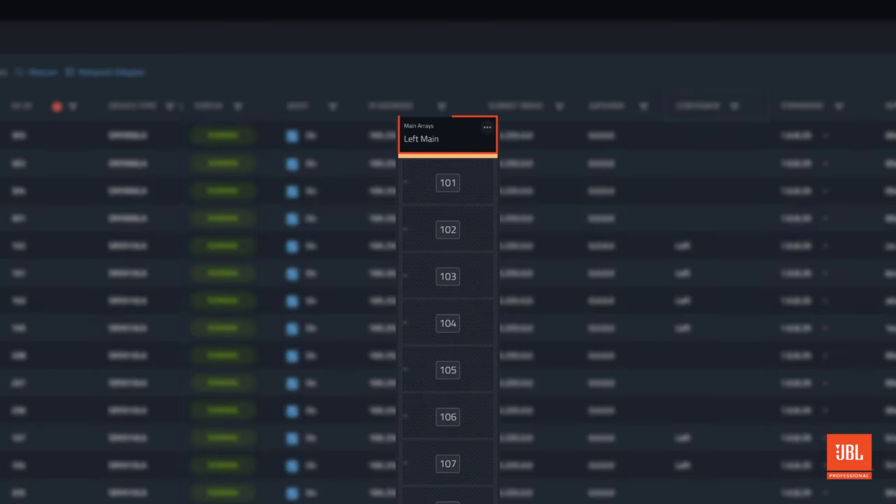
Step: Sort devices by Container, grouping the Right (201–204) and Left (101–108) speakers
click(702, 112)
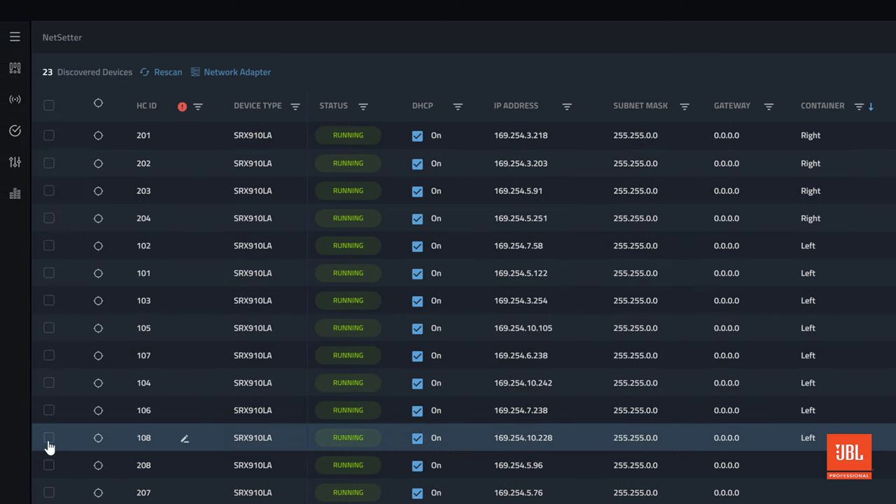
Step: Clear the container from speaker 108, then from all 23 devices at once
click(49, 438)
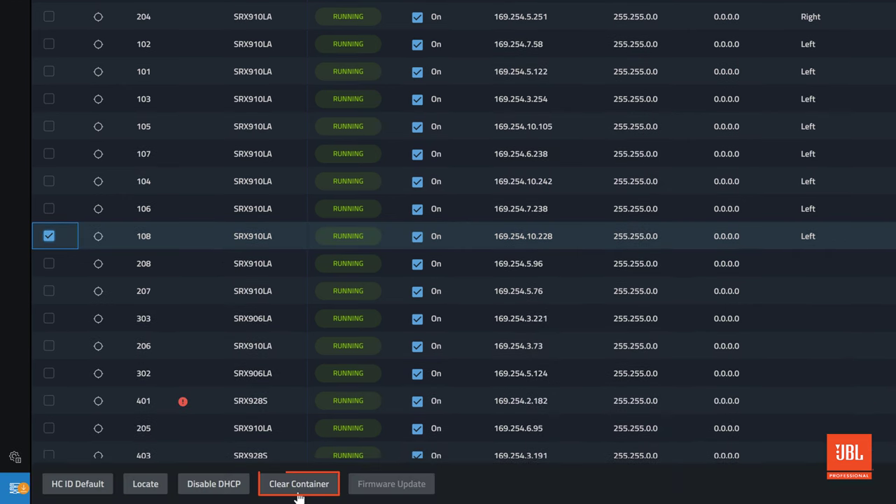
click(297, 492)
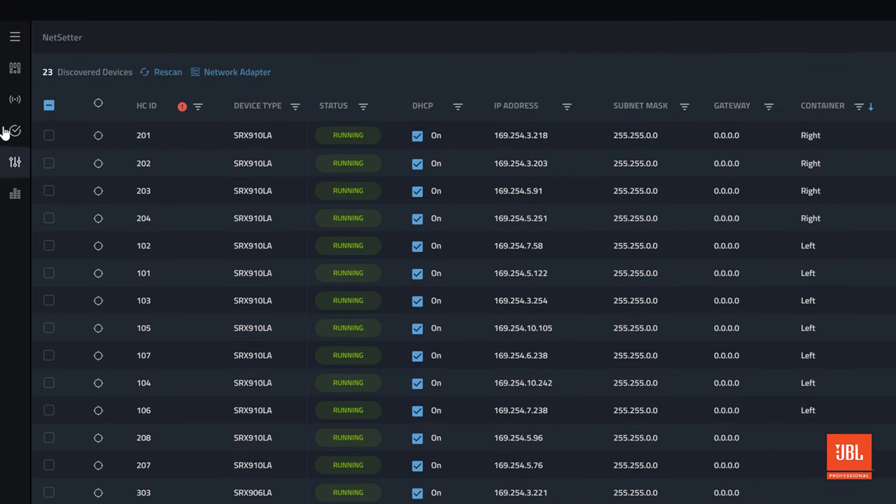
click(49, 106)
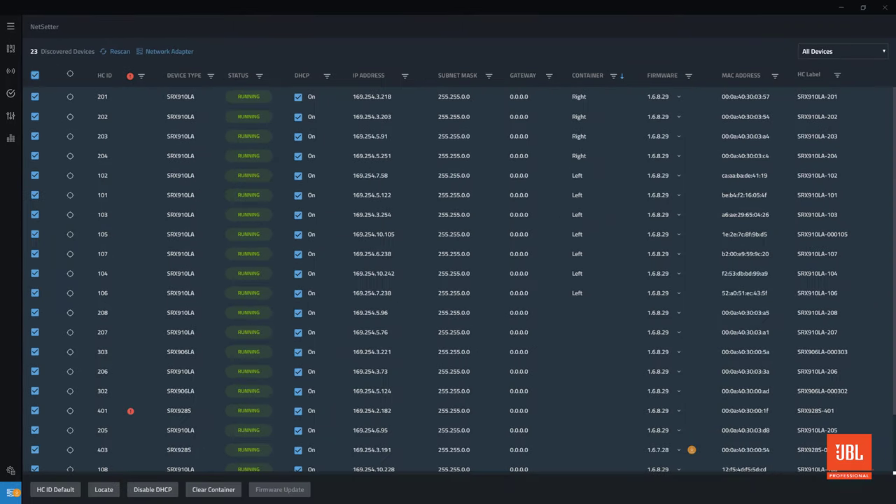
click(231, 492)
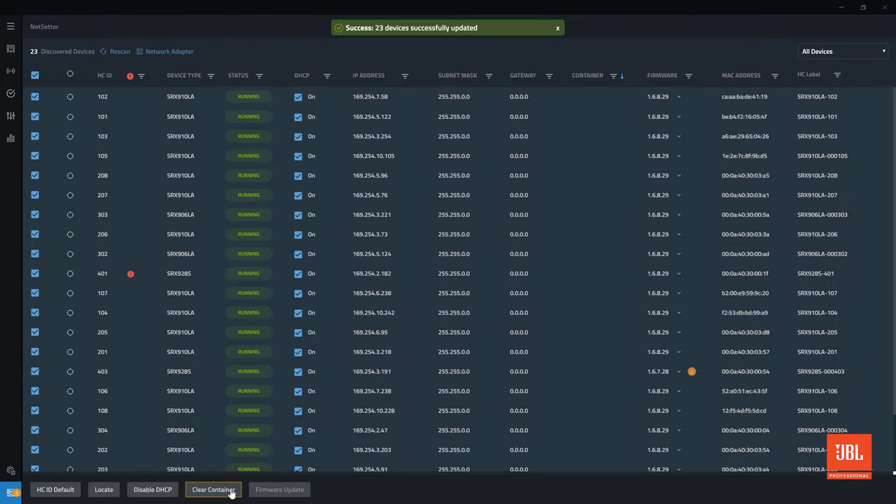
Step: Filter to HC ID conflicts and renumber the second SRX928S from 401 to 402
click(35, 76)
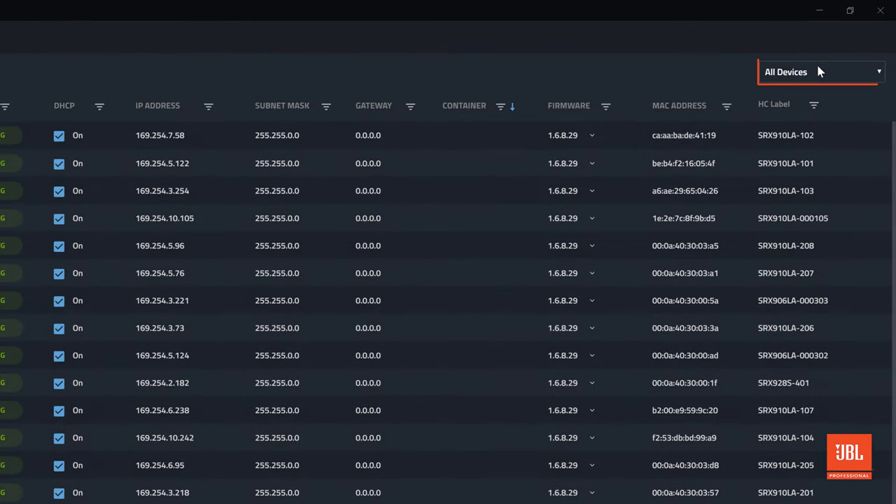
click(819, 68)
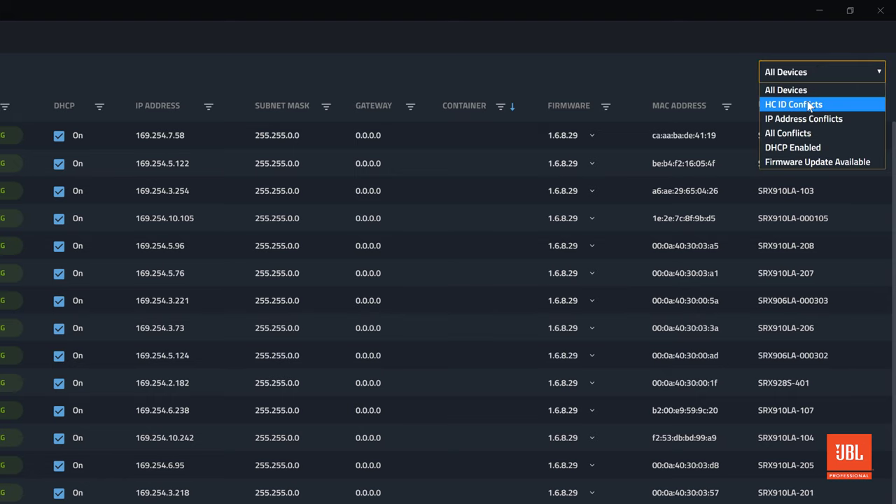
click(810, 106)
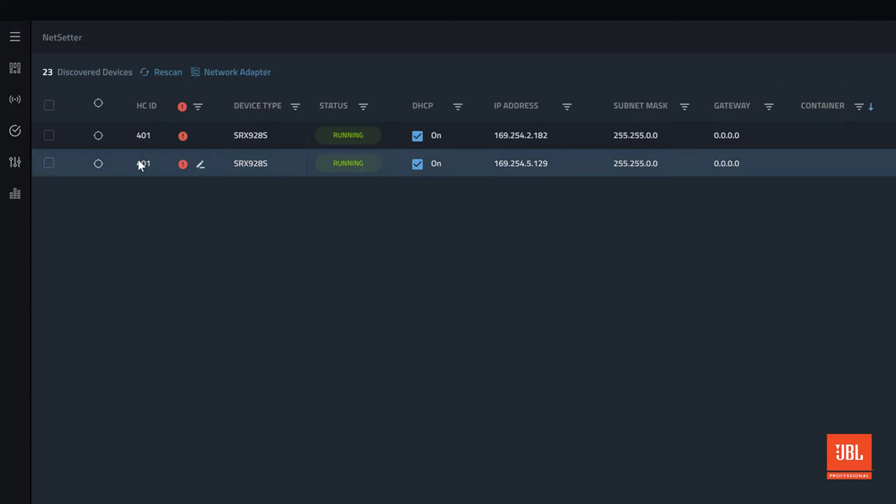
click(137, 163)
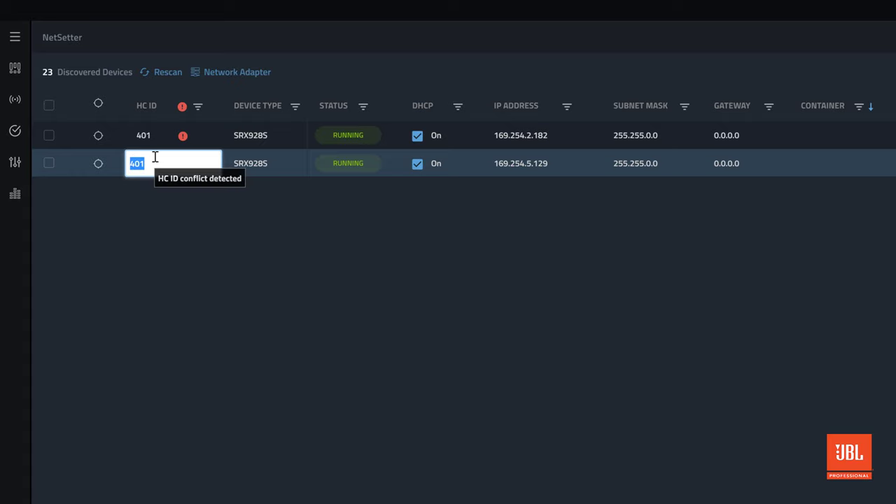
text(402)
key(Return)
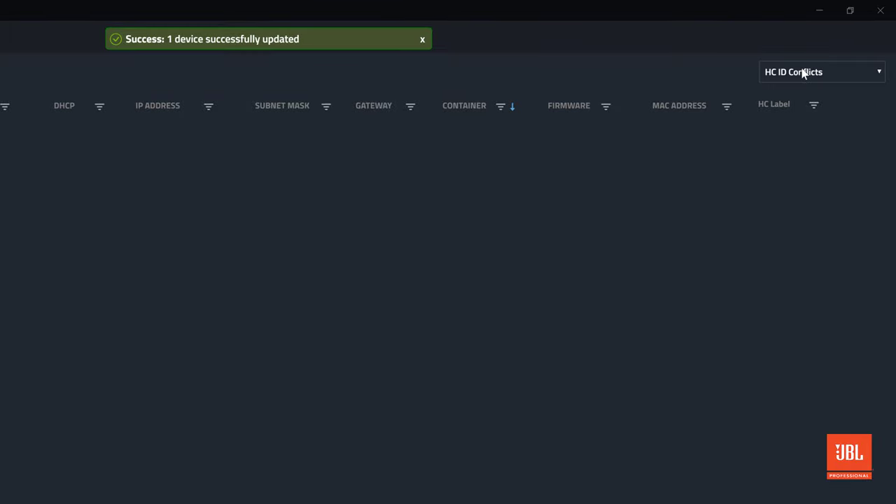
Step: Filter to pending firmware updates and install 1.6.8.29 on speaker 403
click(804, 73)
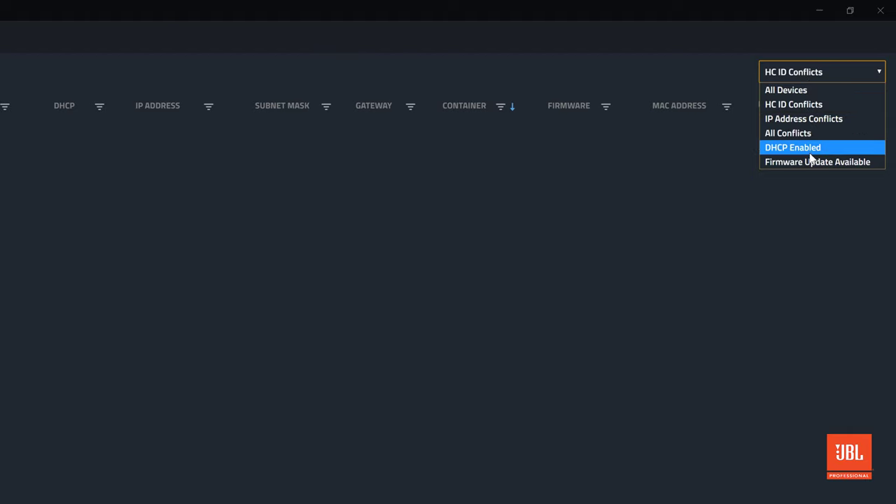
click(811, 161)
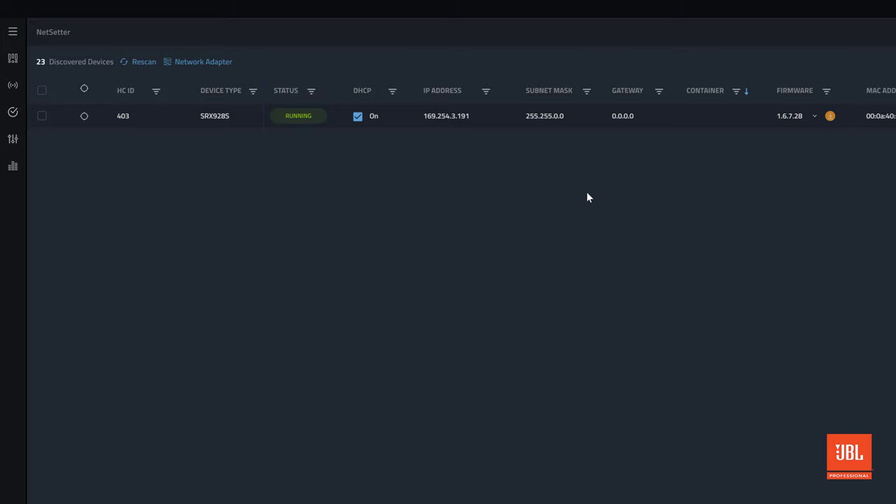
click(813, 116)
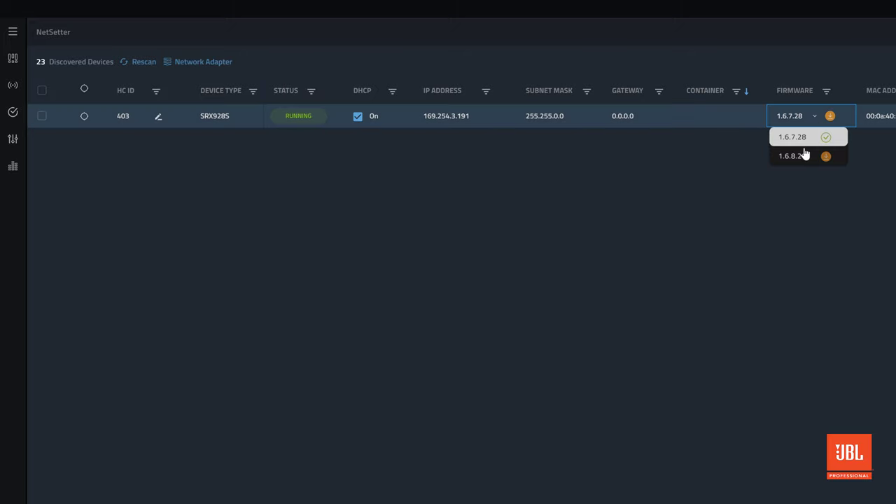
click(805, 155)
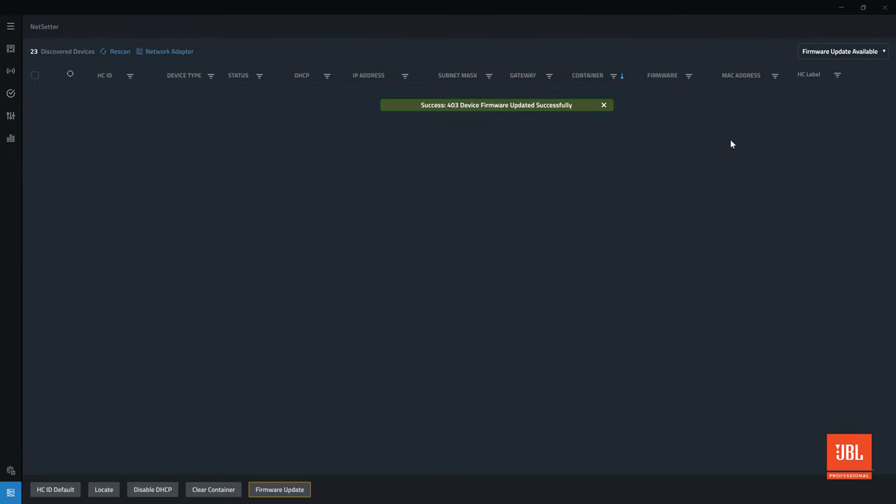
Step: Set the device filter back to All Devices
click(807, 56)
click(805, 62)
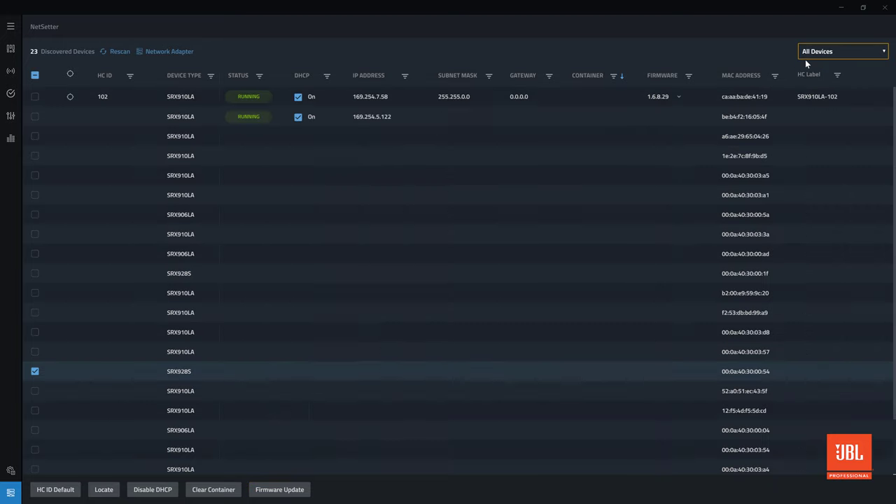